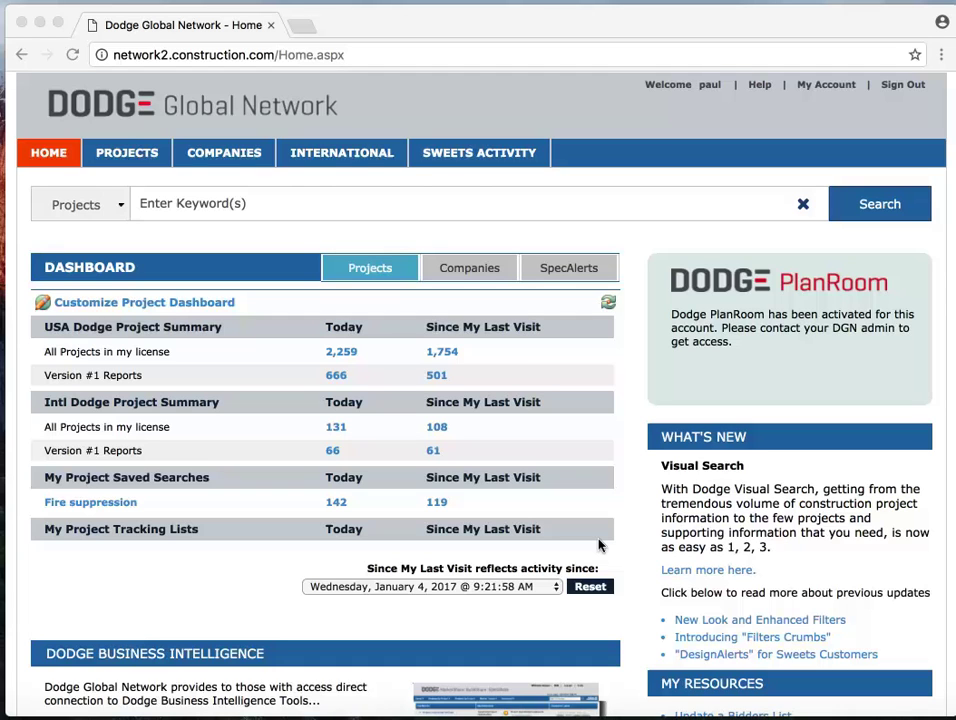
# Step: Search projects for the keyword 'carpet', returning 13,532 USA results
pyautogui.click(235, 206)
pyautogui.click(207, 200)
pyautogui.write('carpet')
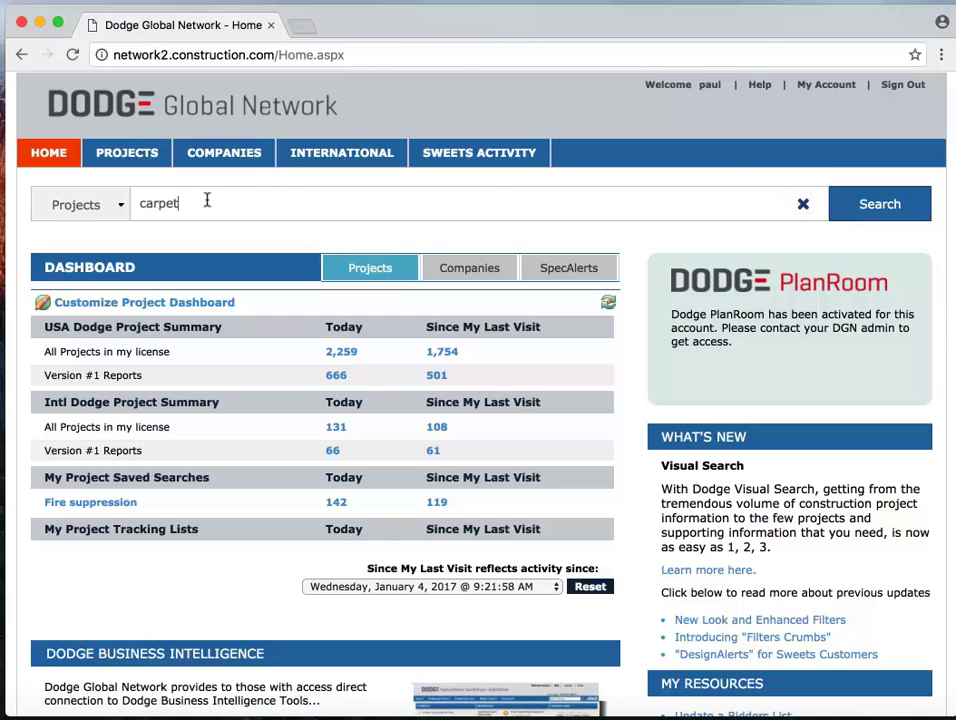
pyautogui.click(866, 207)
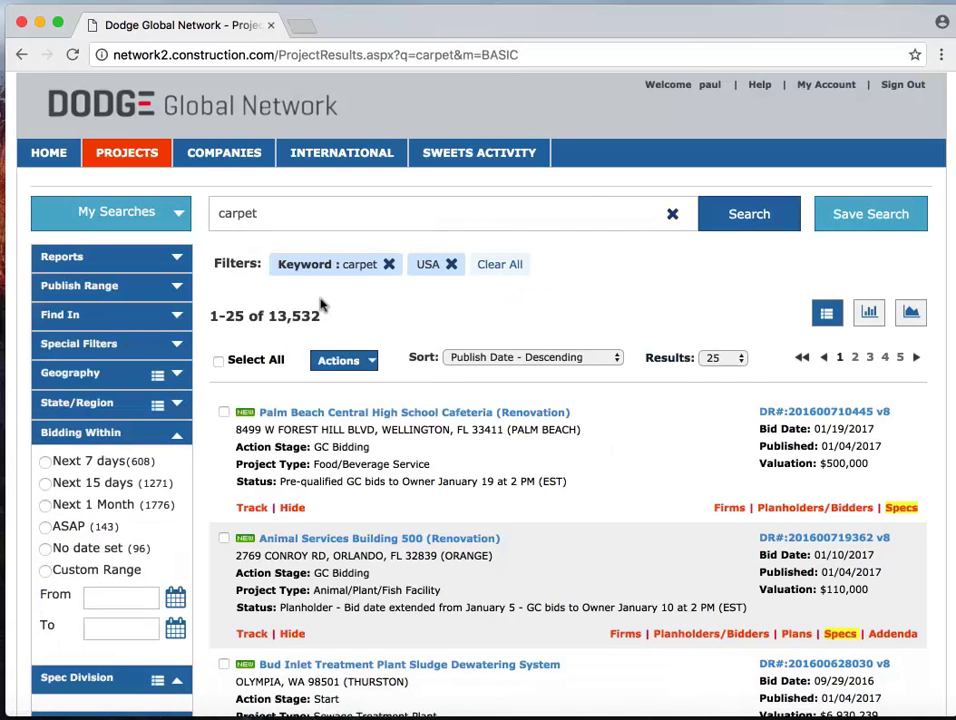
pyautogui.scroll(-5, 348, 315)
pyautogui.scroll(5, 348, 313)
# Step: Show results as a chart dashboard and filter to Division 09 - Finishes (5,213 projects)
pyautogui.click(869, 315)
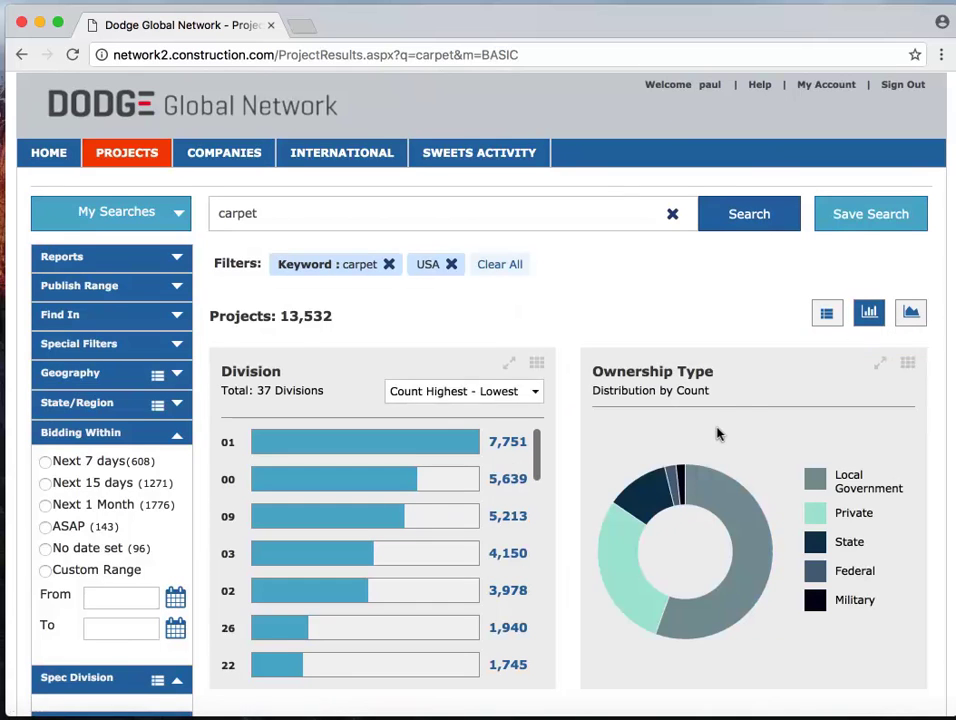
pyautogui.scroll(-2, 717, 430)
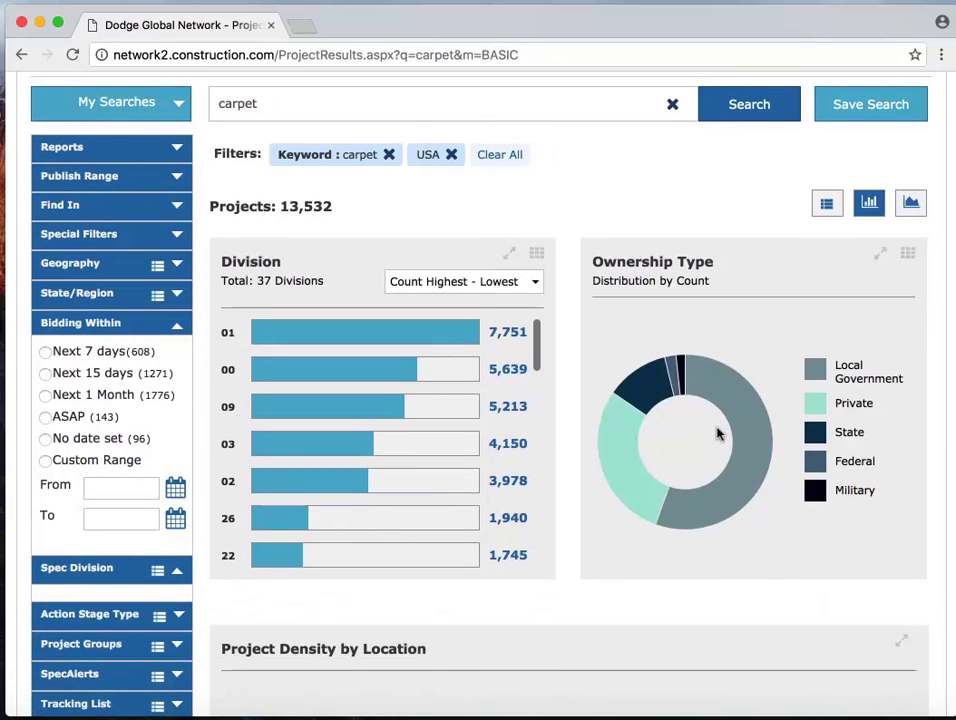
pyautogui.moveTo(619, 428)
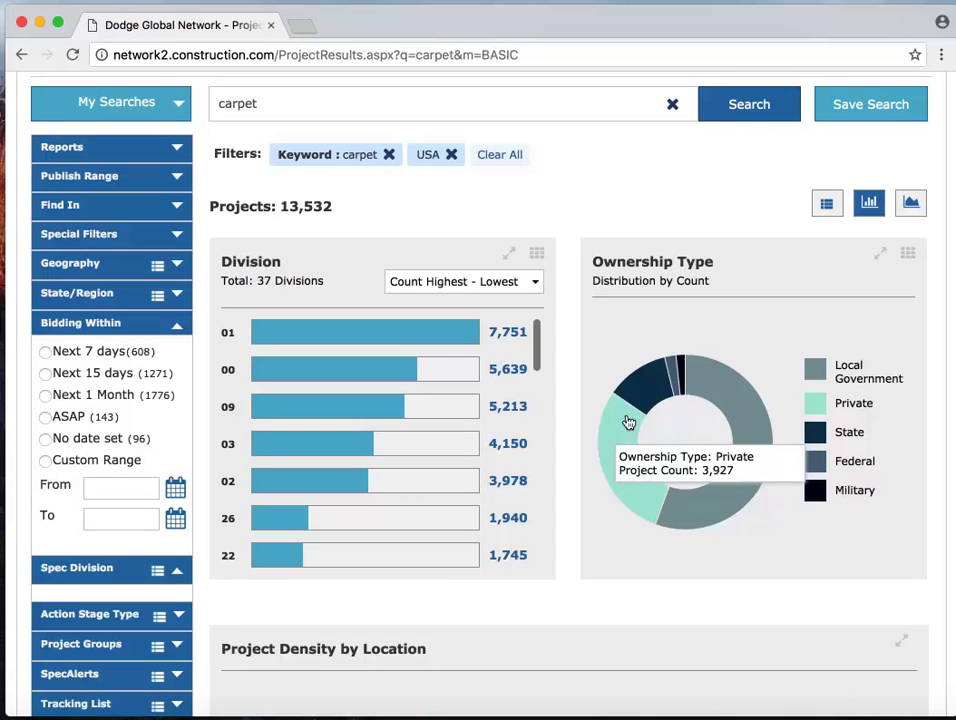
pyautogui.moveTo(717, 391)
pyautogui.moveTo(648, 390)
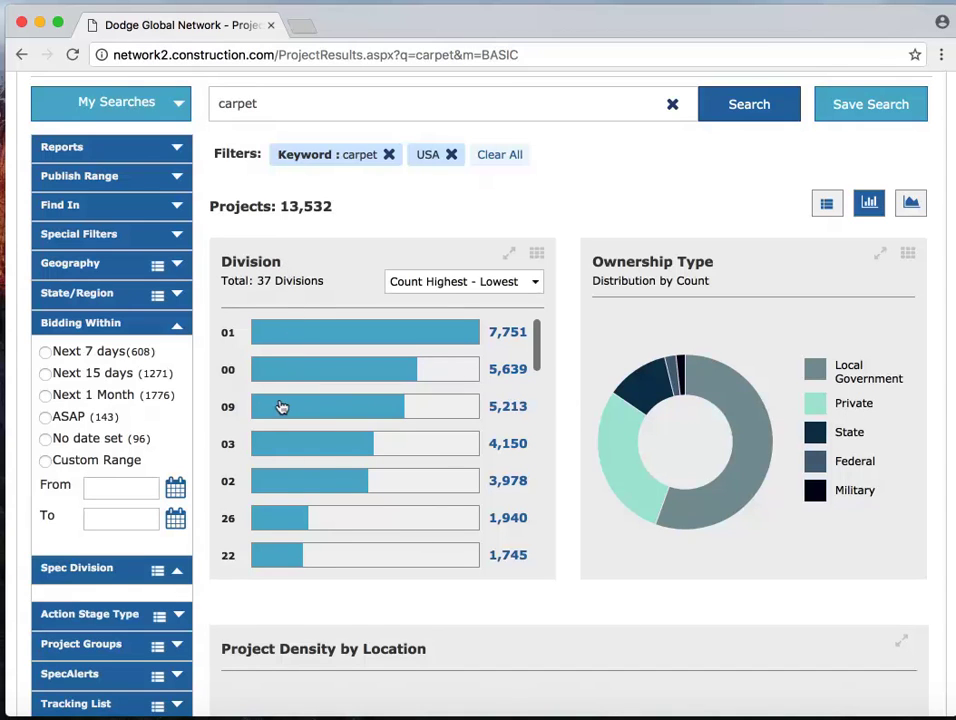
pyautogui.moveTo(279, 417)
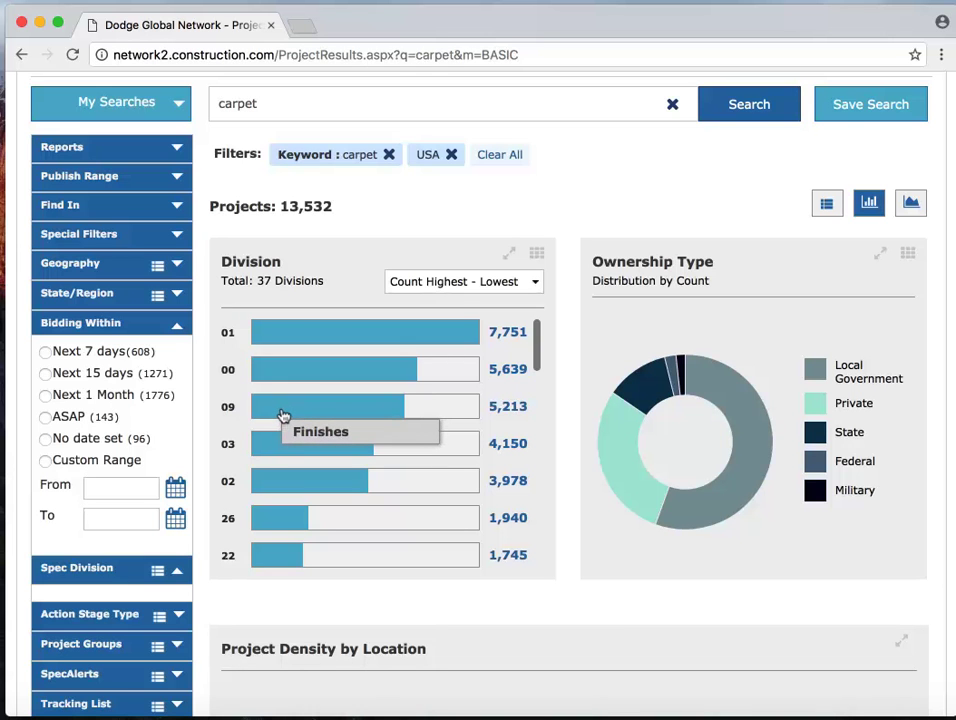
pyautogui.click(283, 416)
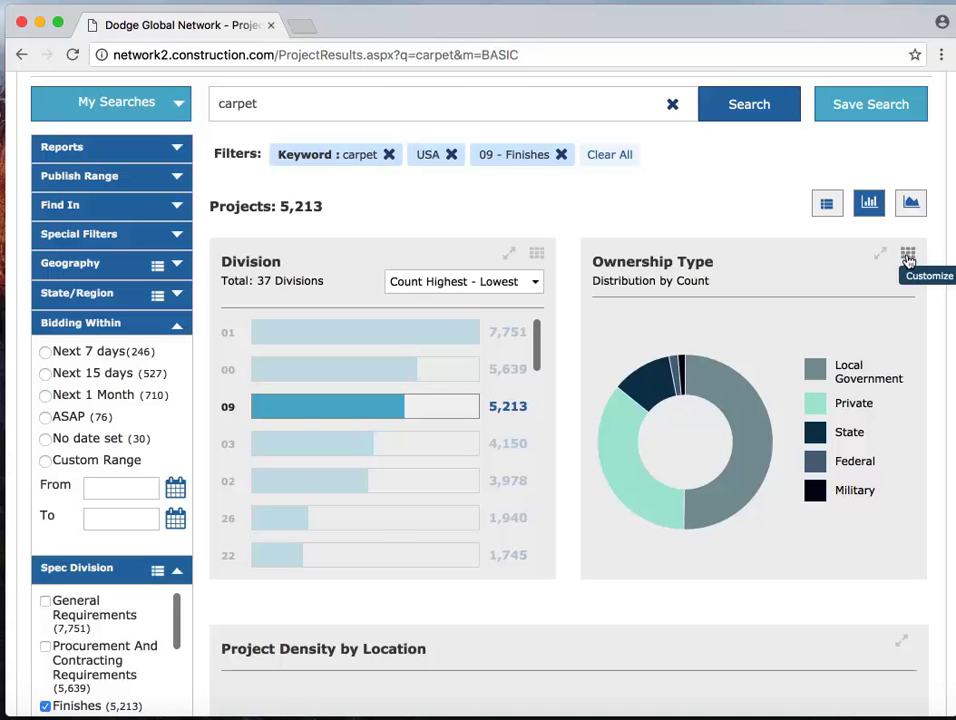
# Step: Chart the second panel by Sections and filter to Carpeting, leaving 956 projects
pyautogui.click(908, 258)
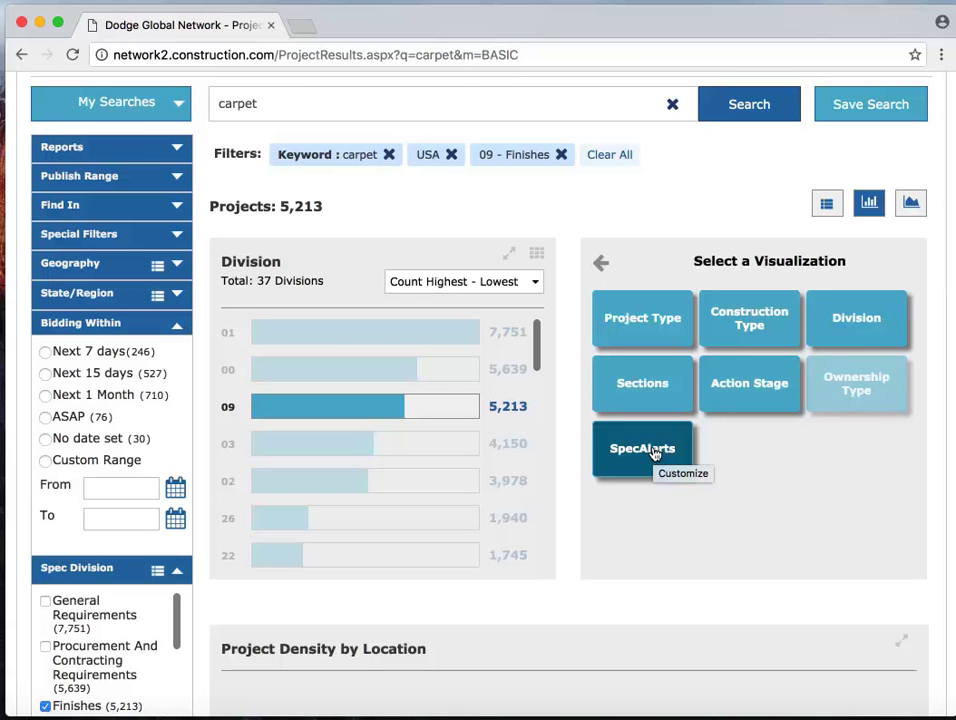
pyautogui.click(663, 392)
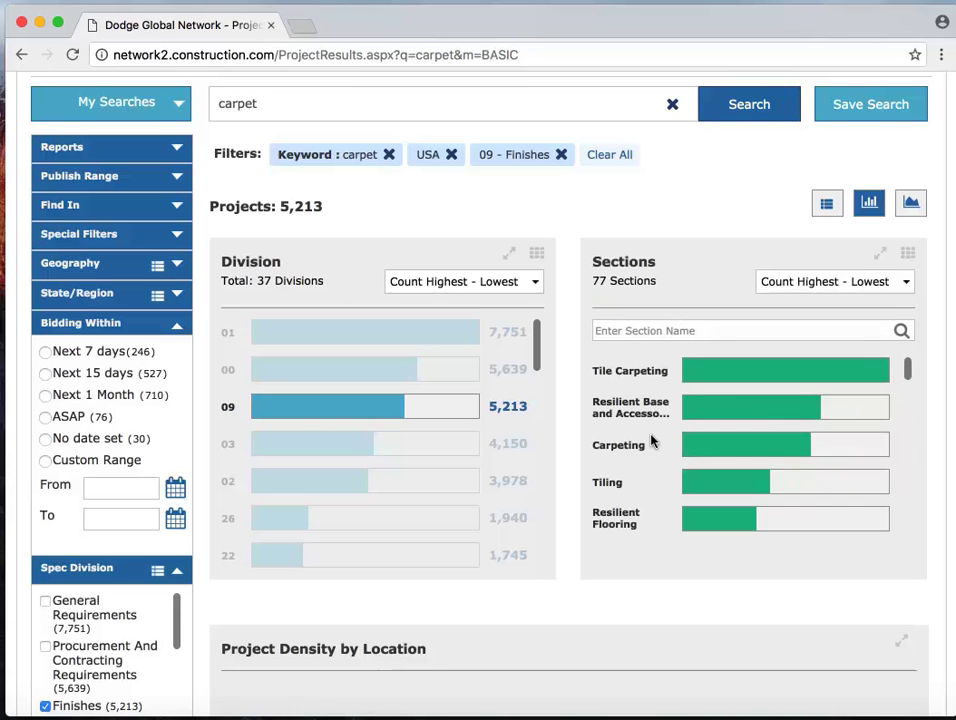
pyautogui.click(715, 449)
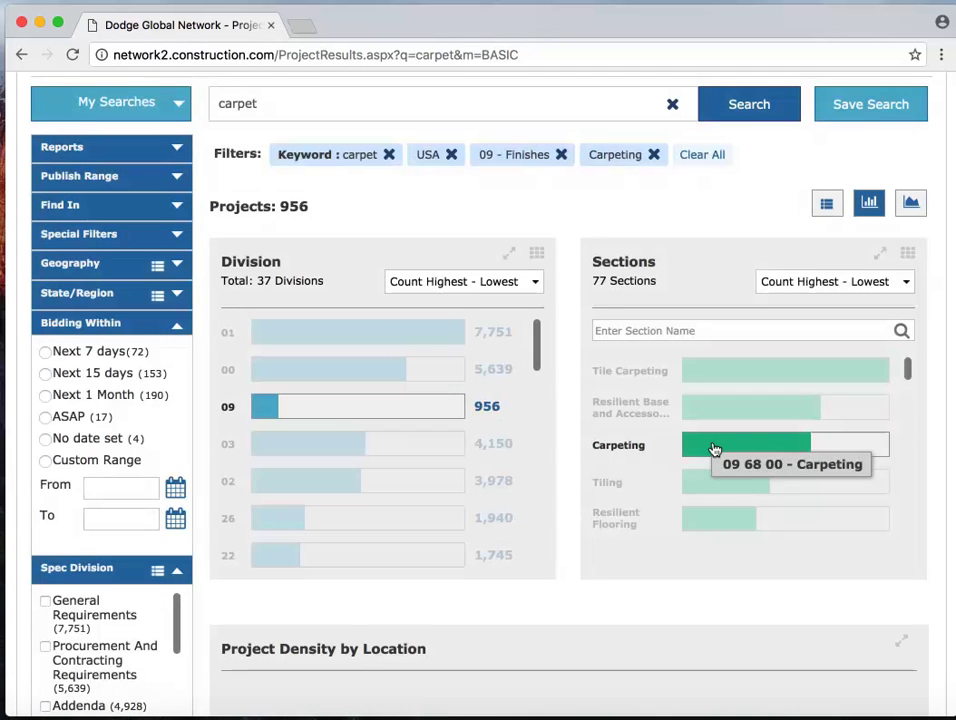
# Step: Filter the results to Tennessee on the Project Density by Location map, leaving 26 projects
pyautogui.scroll(-3, 715, 448)
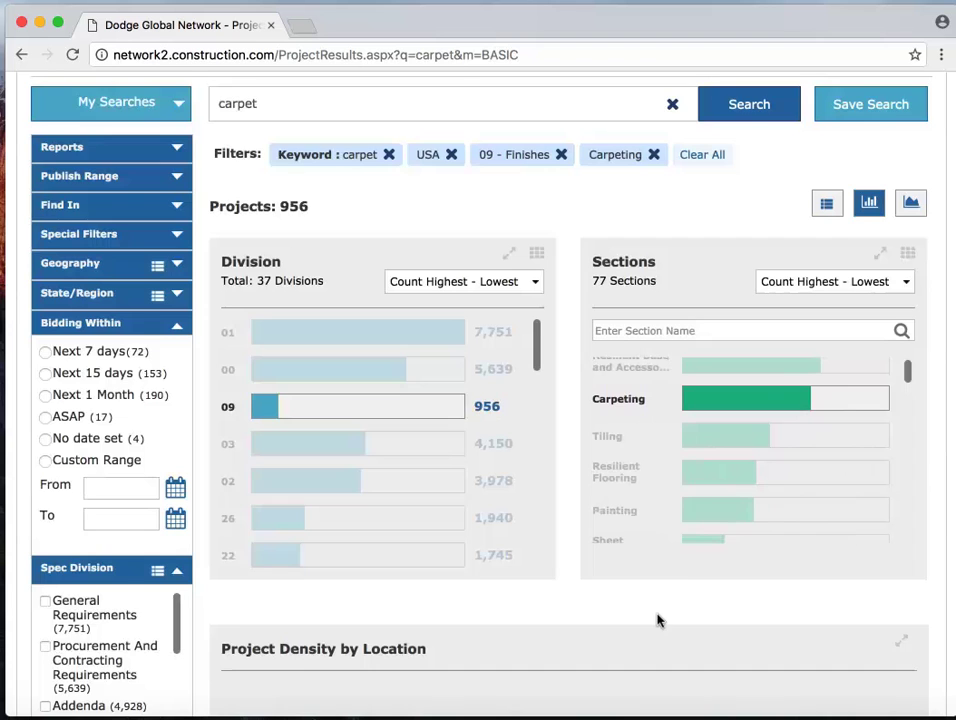
pyautogui.scroll(-5, 659, 619)
pyautogui.scroll(-2, 659, 620)
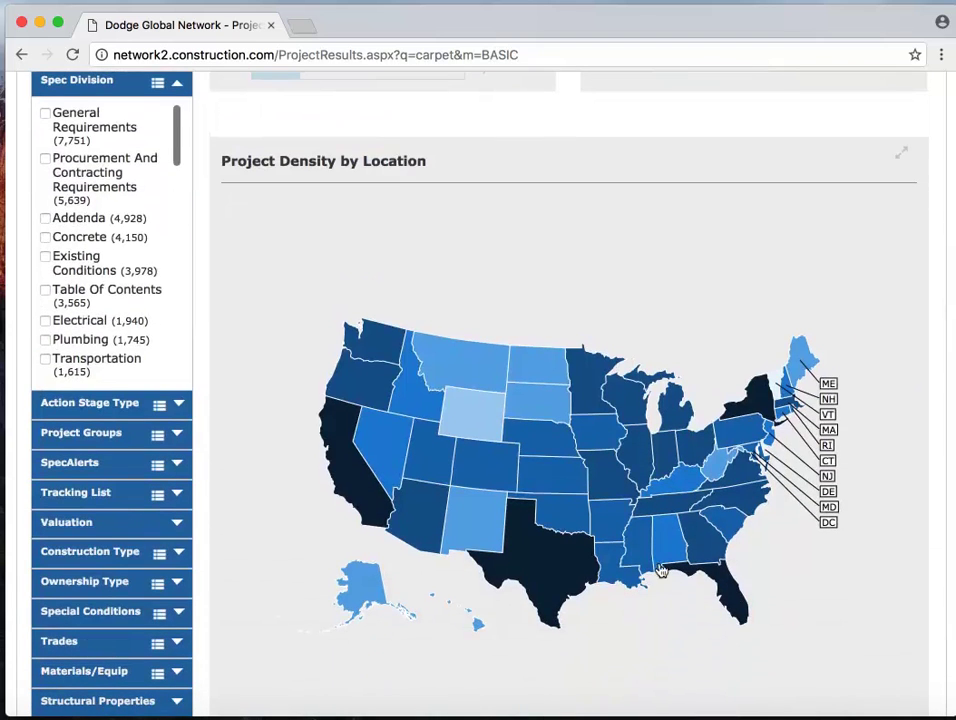
pyautogui.moveTo(624, 492)
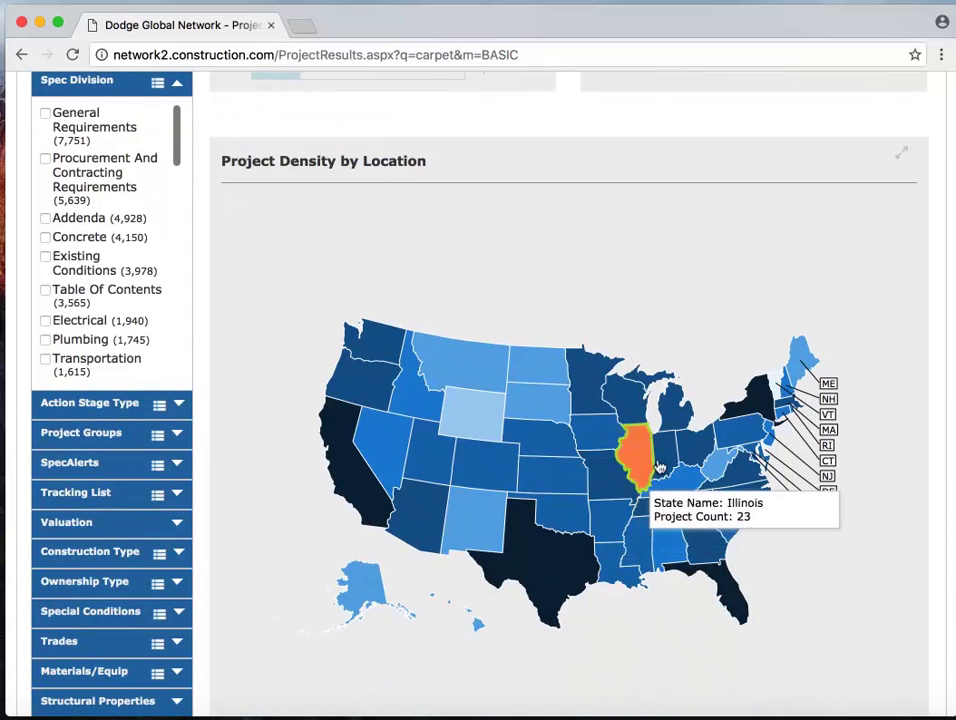
pyautogui.moveTo(671, 508)
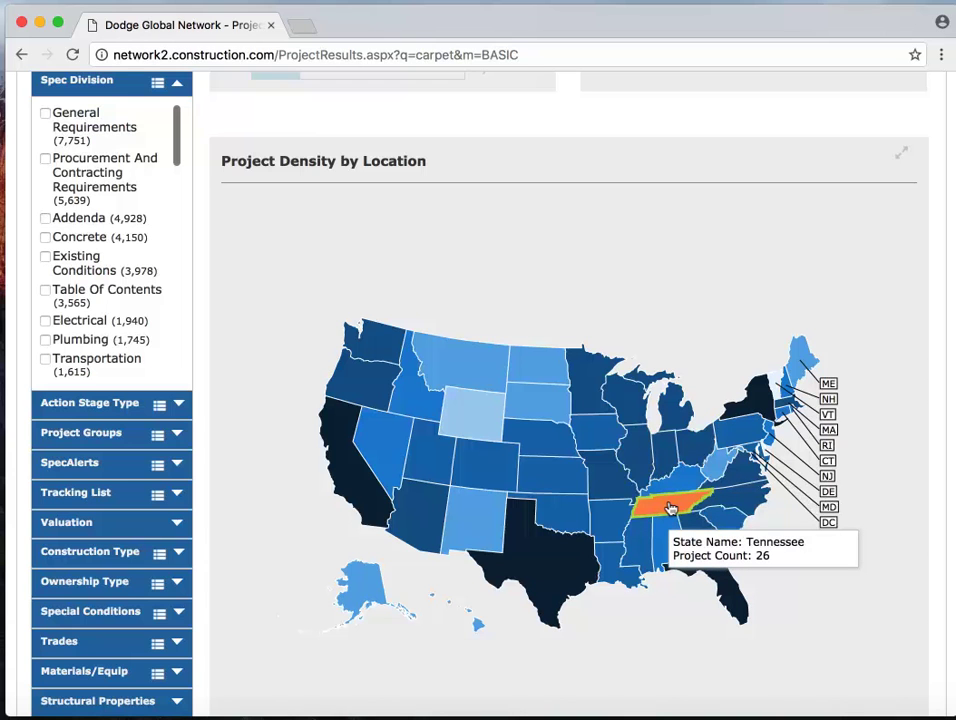
pyautogui.click(671, 508)
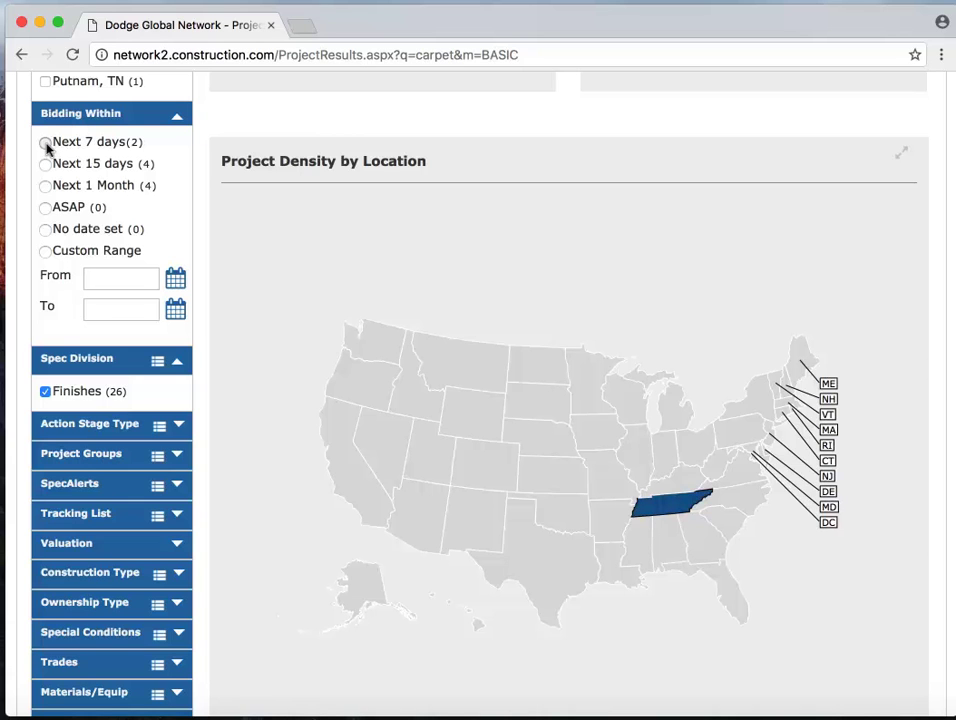
# Step: Limit results to projects bidding in the next 7 days and list the 2 Tennessee projects
pyautogui.click(46, 143)
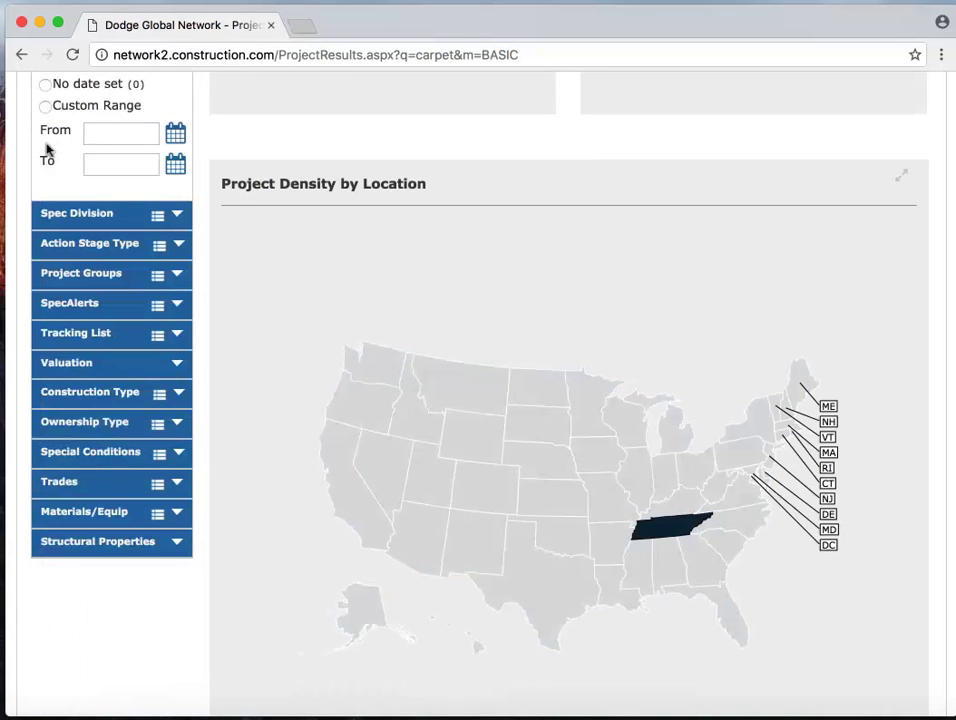
pyautogui.scroll(5, 406, 184)
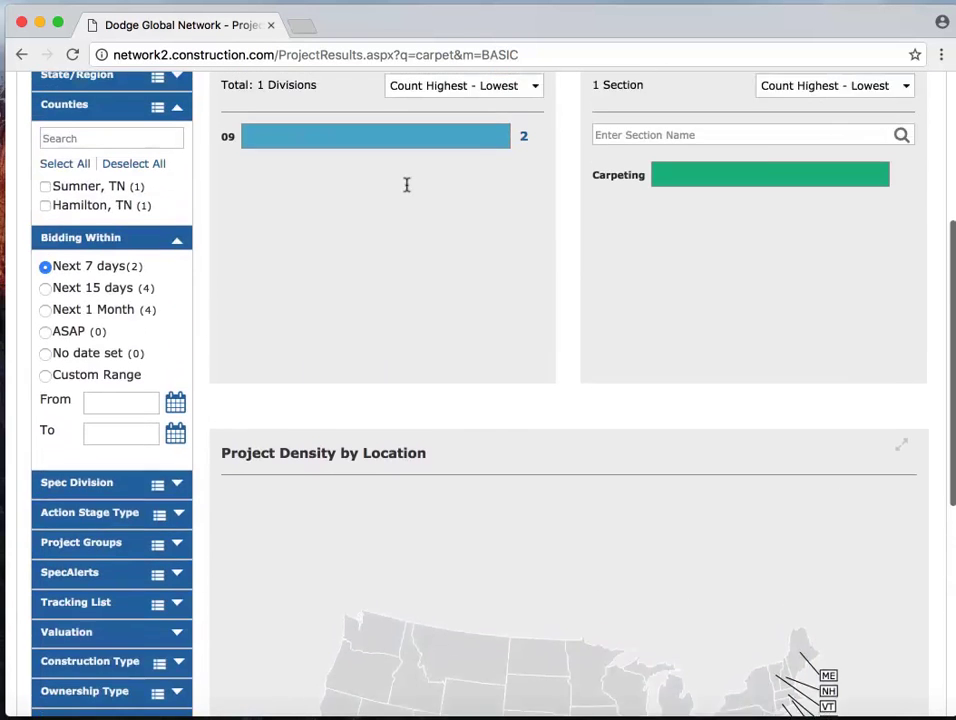
pyautogui.scroll(3, 405, 164)
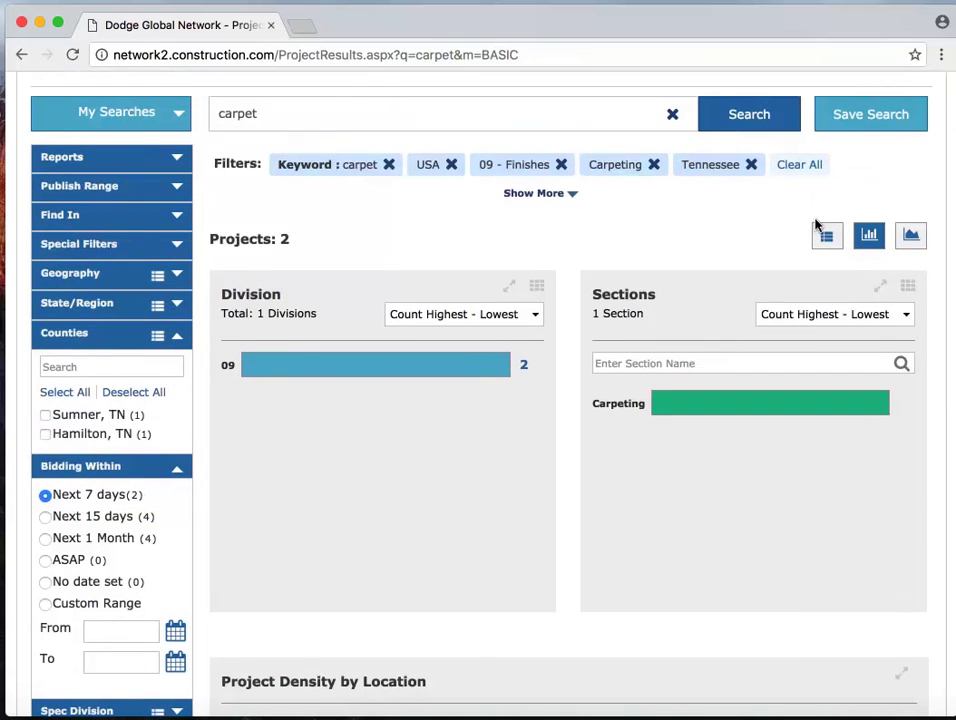
pyautogui.click(827, 240)
pyautogui.scroll(-2, 671, 320)
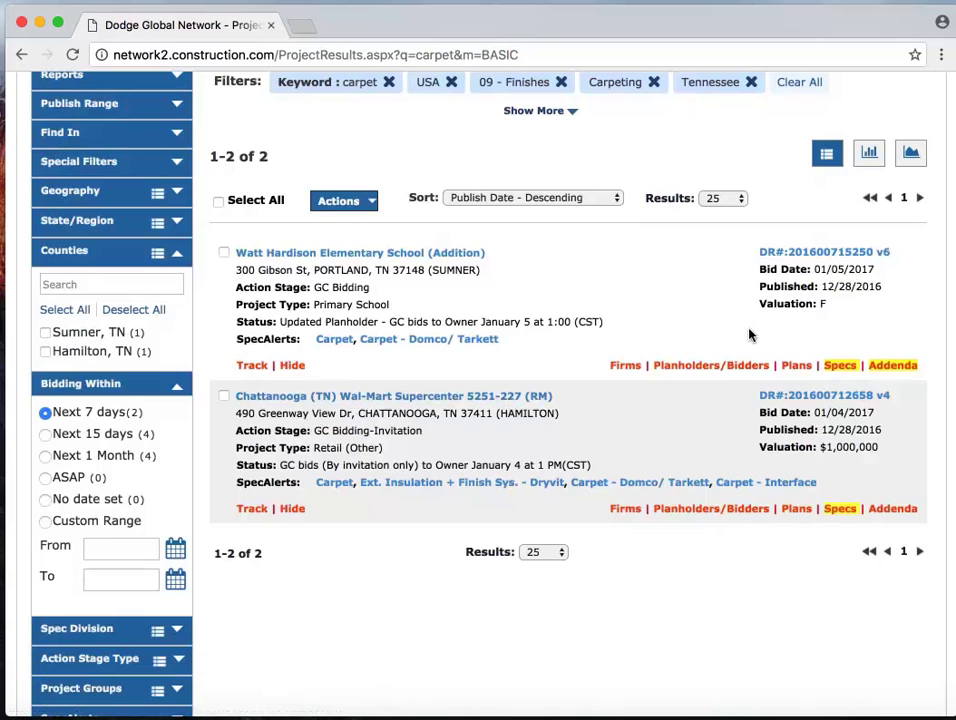
# Step: Open Watt Hardison's 09 00 00 Finishes spec at the carpet match on page 30
pyautogui.click(843, 367)
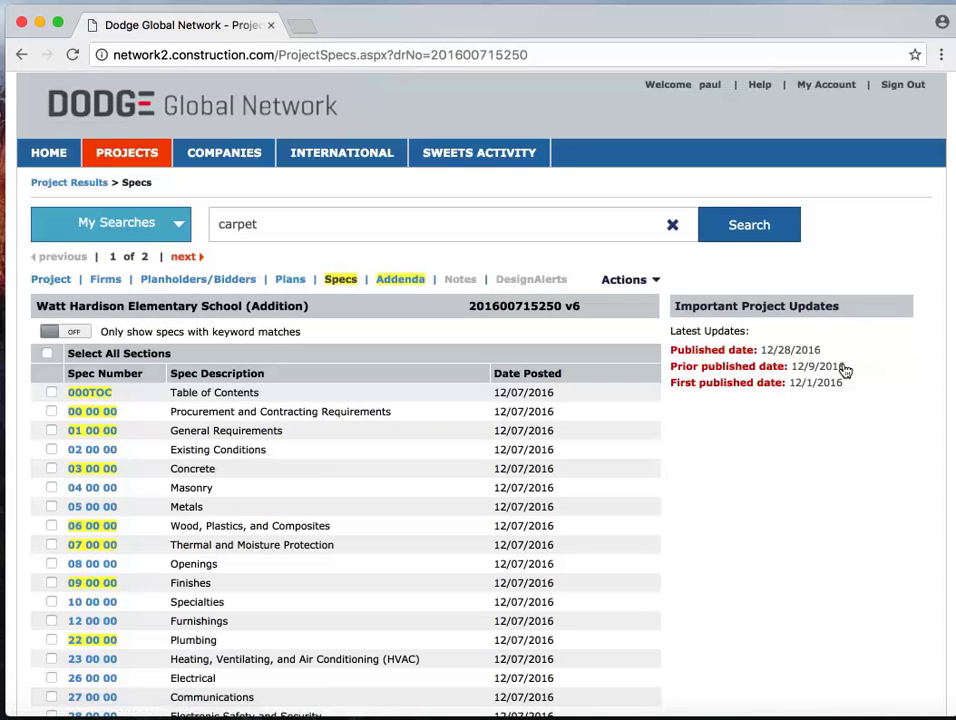
pyautogui.scroll(-2, 751, 474)
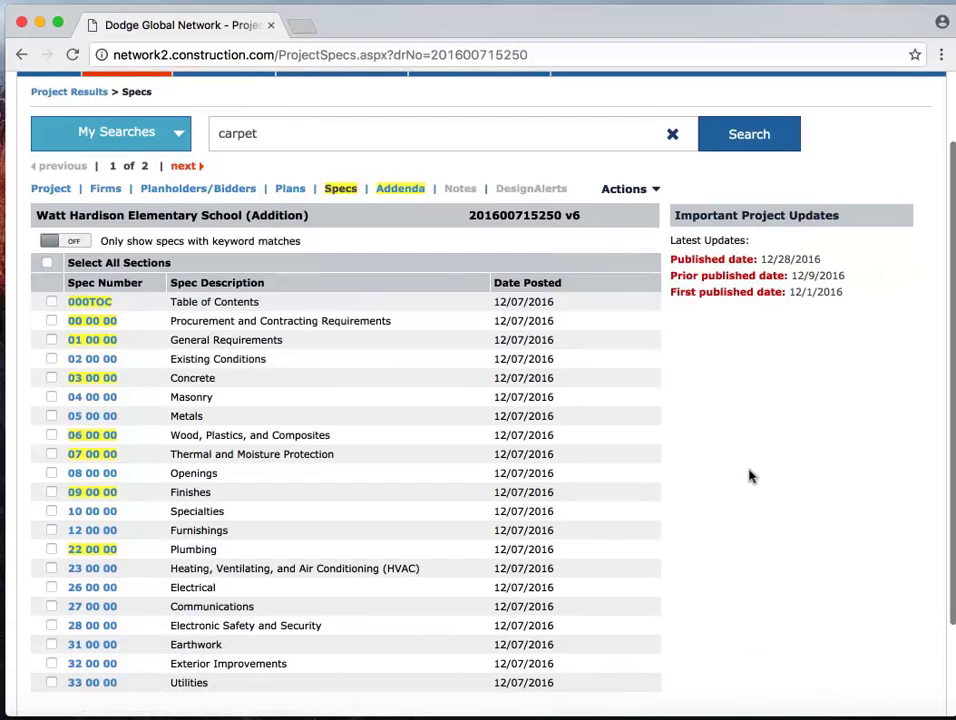
pyautogui.click(93, 497)
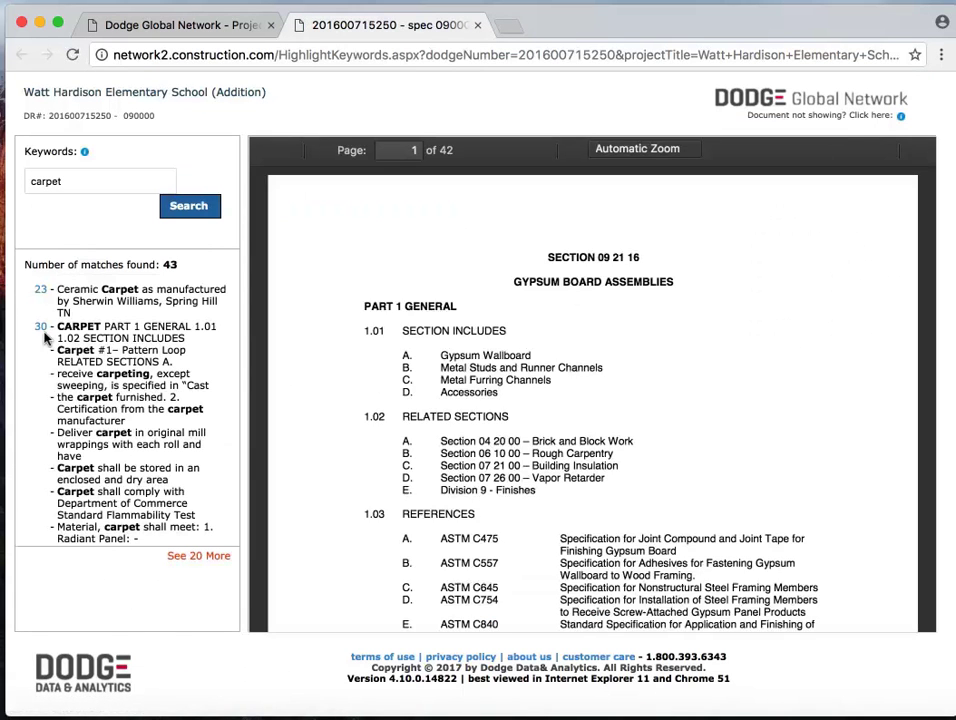
pyautogui.click(41, 328)
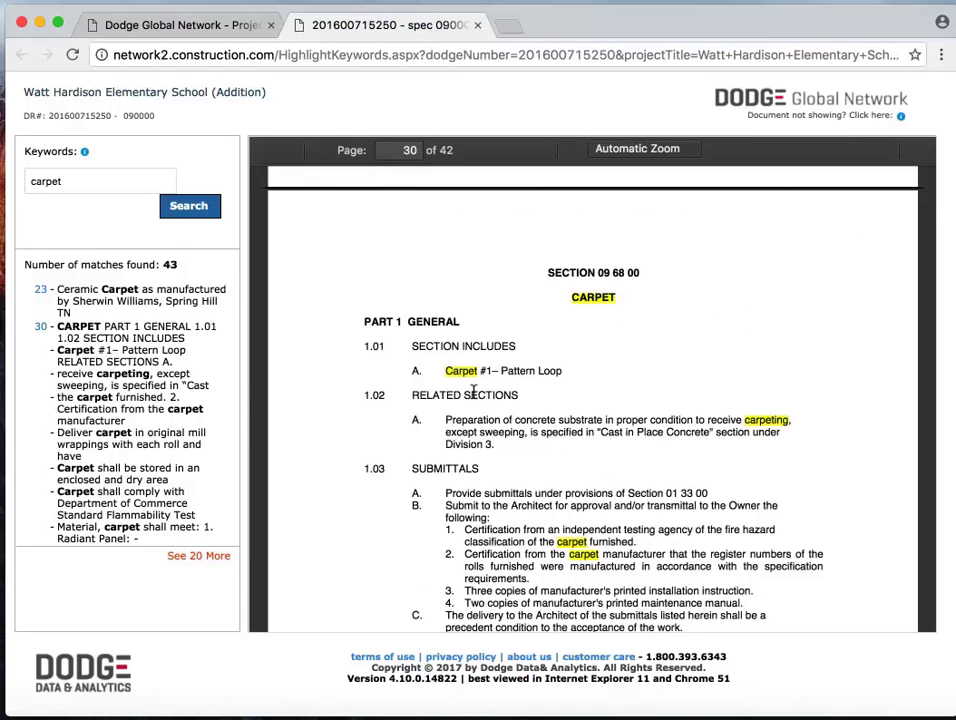
pyautogui.click(226, 30)
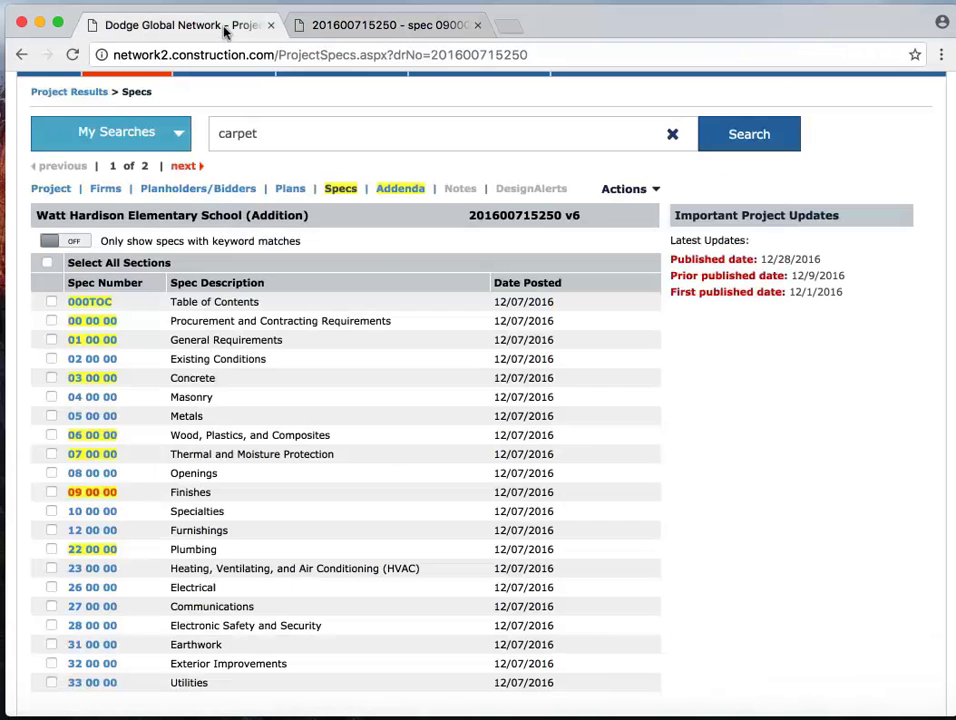
# Step: Open Watt Hardison Elementary School's project details from the results and scroll to its planholders
pyautogui.click(21, 55)
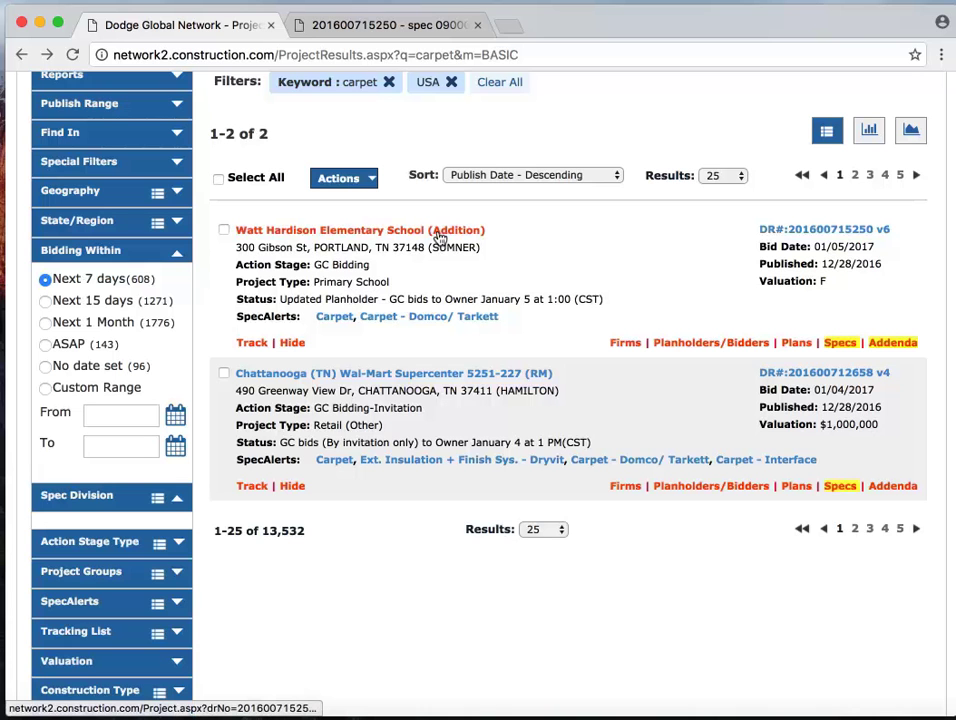
pyautogui.click(368, 231)
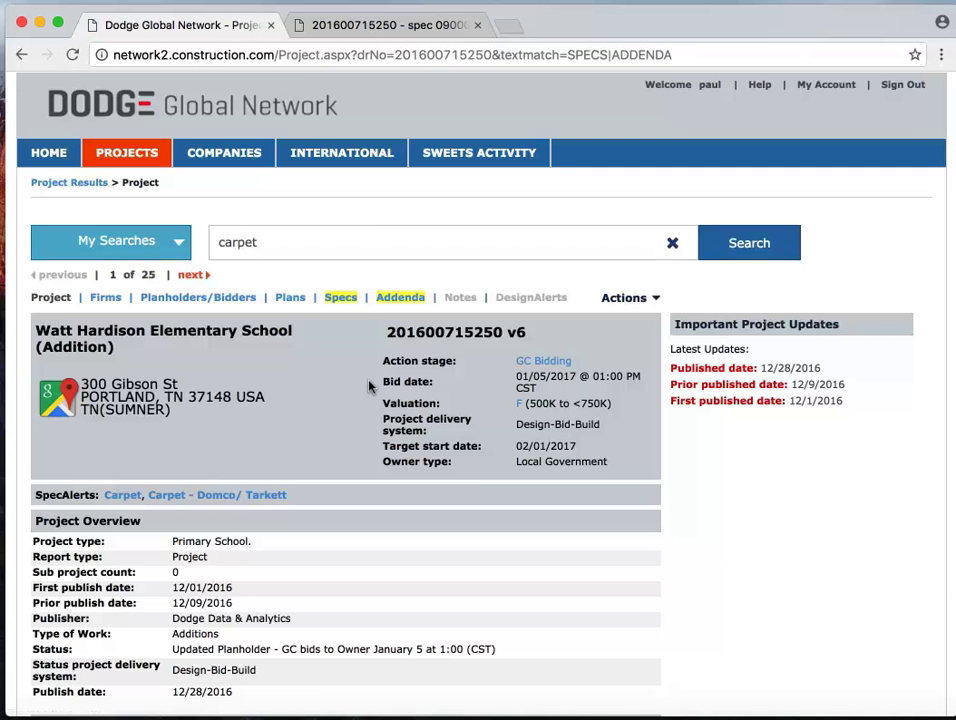
pyautogui.scroll(-3, 369, 380)
pyautogui.scroll(-2, 368, 387)
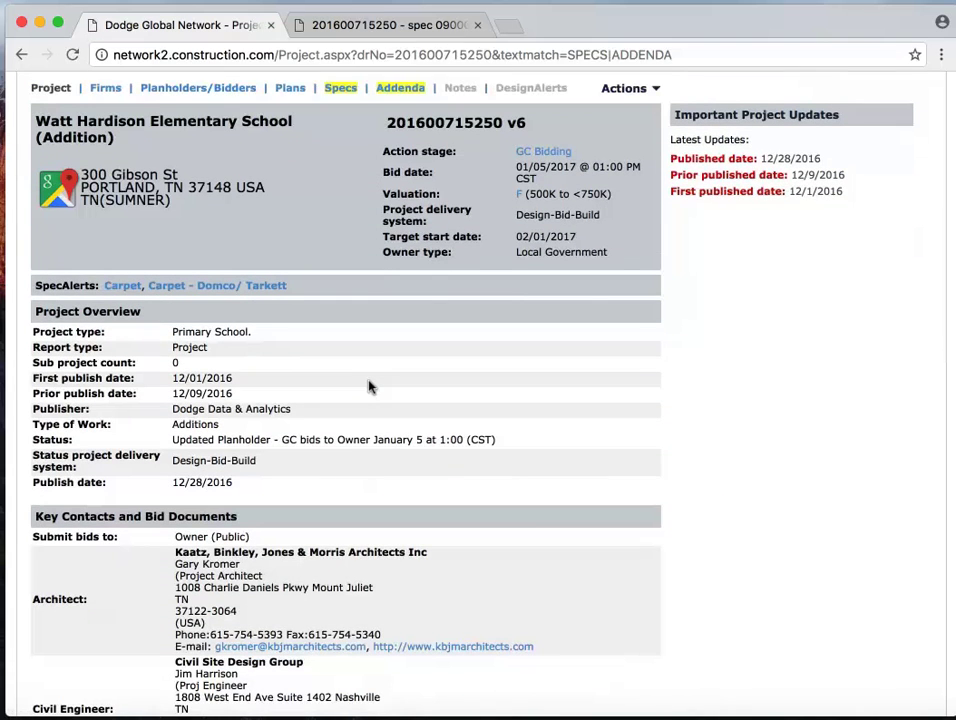
pyautogui.scroll(-12, 368, 387)
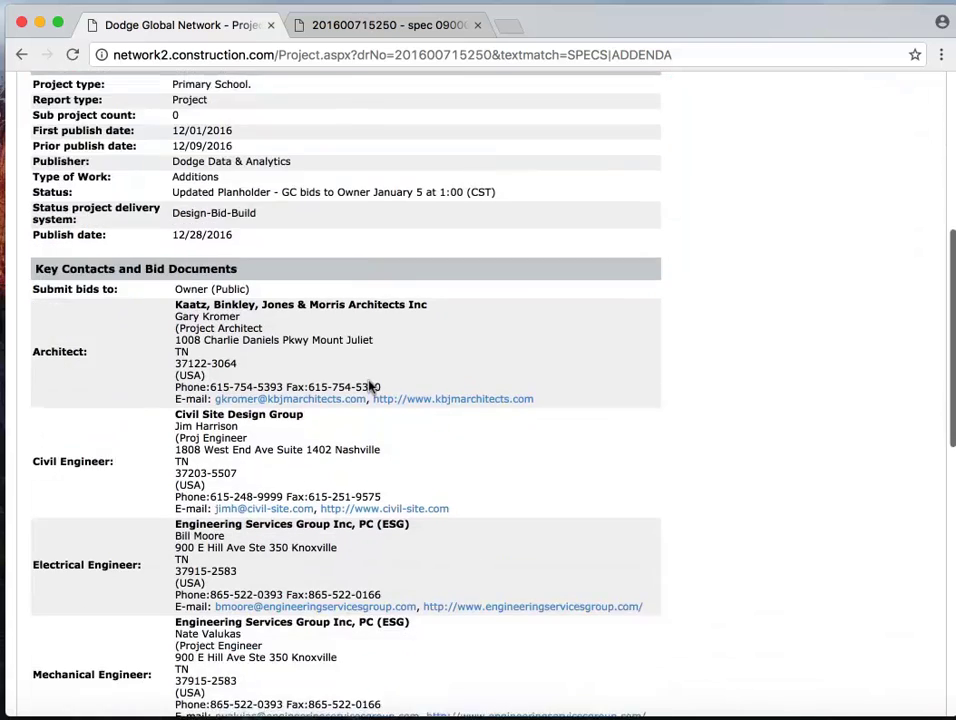
pyautogui.scroll(-10, 369, 381)
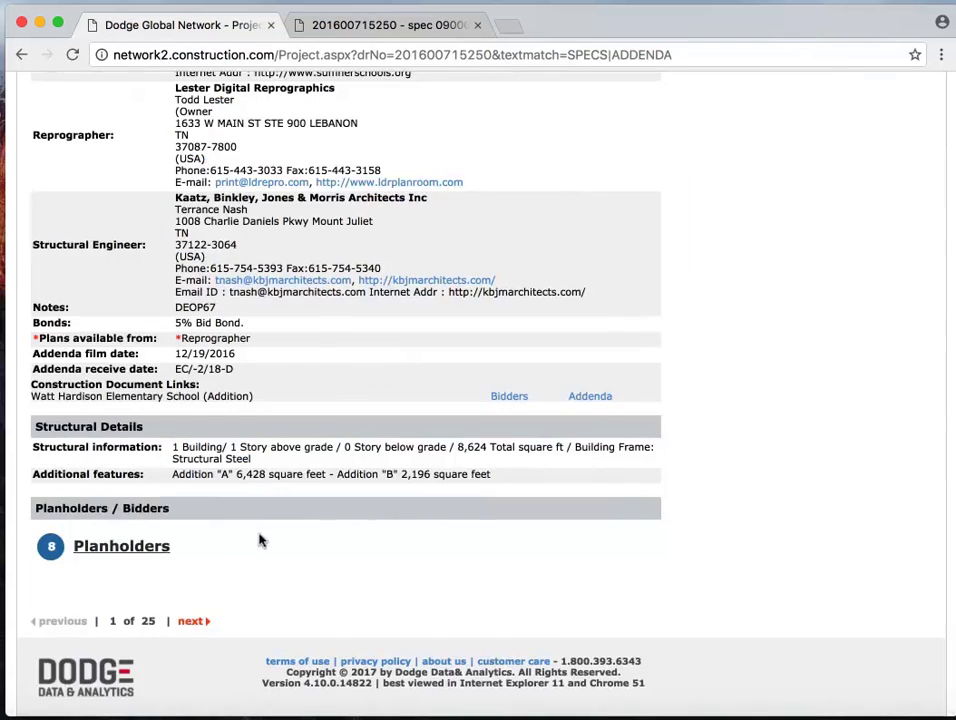
# Step: Review Watt Hardison's Planholders/Bidders list of six general contractors with phone and fax details
pyautogui.click(119, 547)
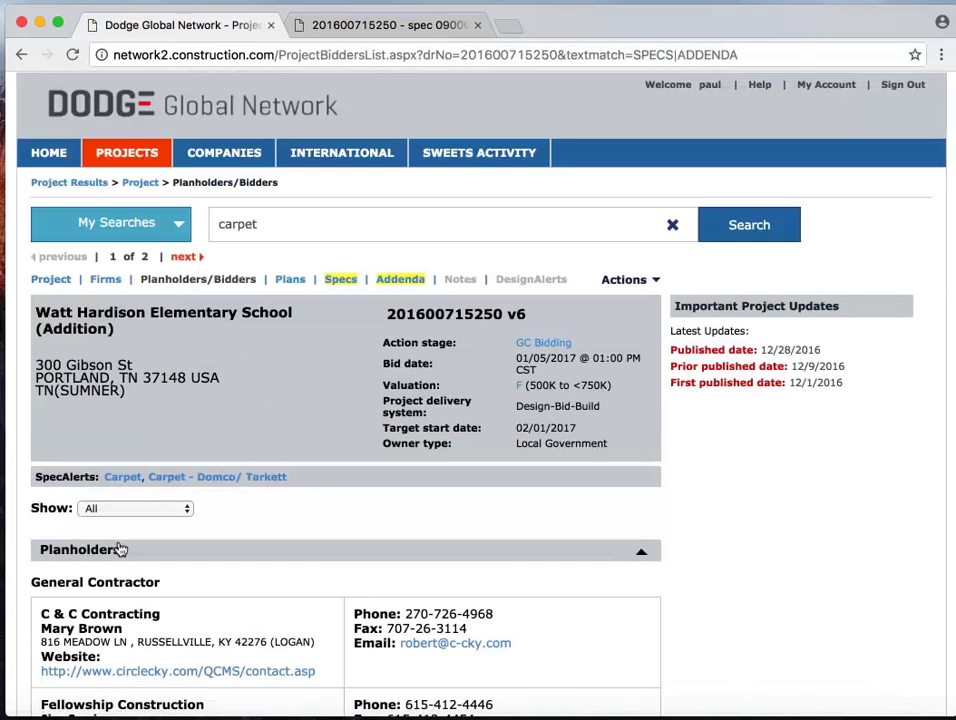
pyautogui.scroll(-5, 120, 549)
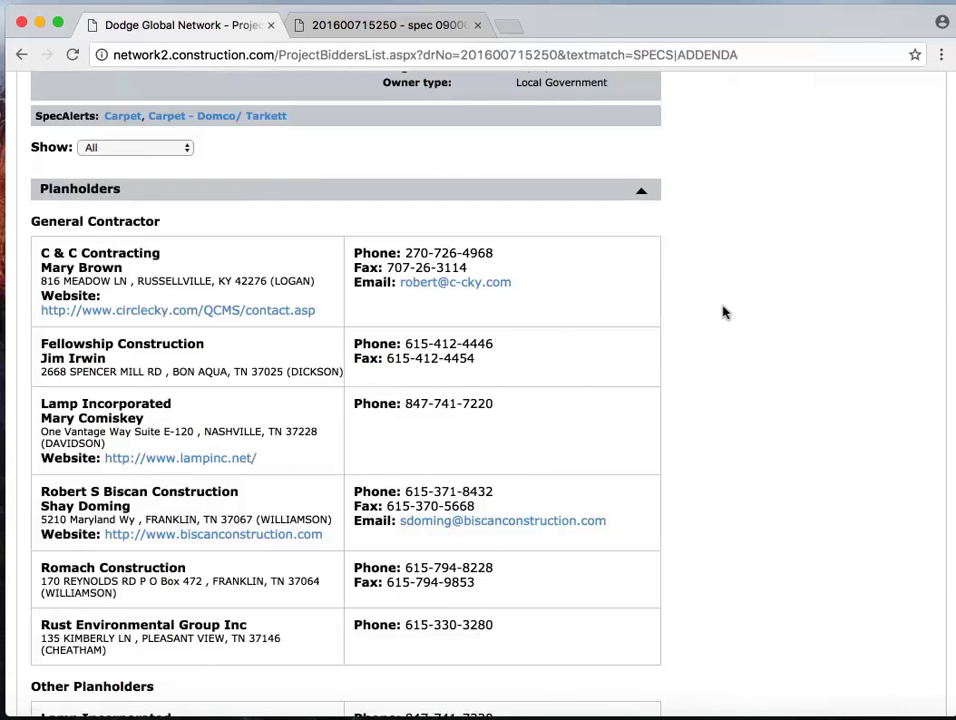
pyautogui.scroll(1, 745, 318)
pyautogui.scroll(-2, 745, 318)
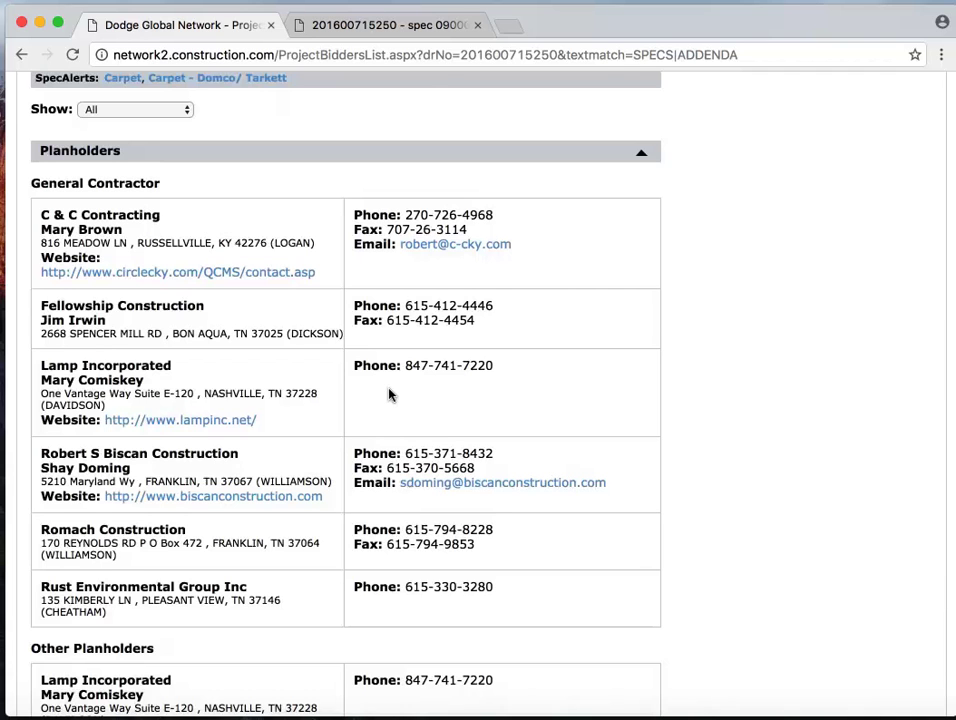
pyautogui.scroll(1, 760, 338)
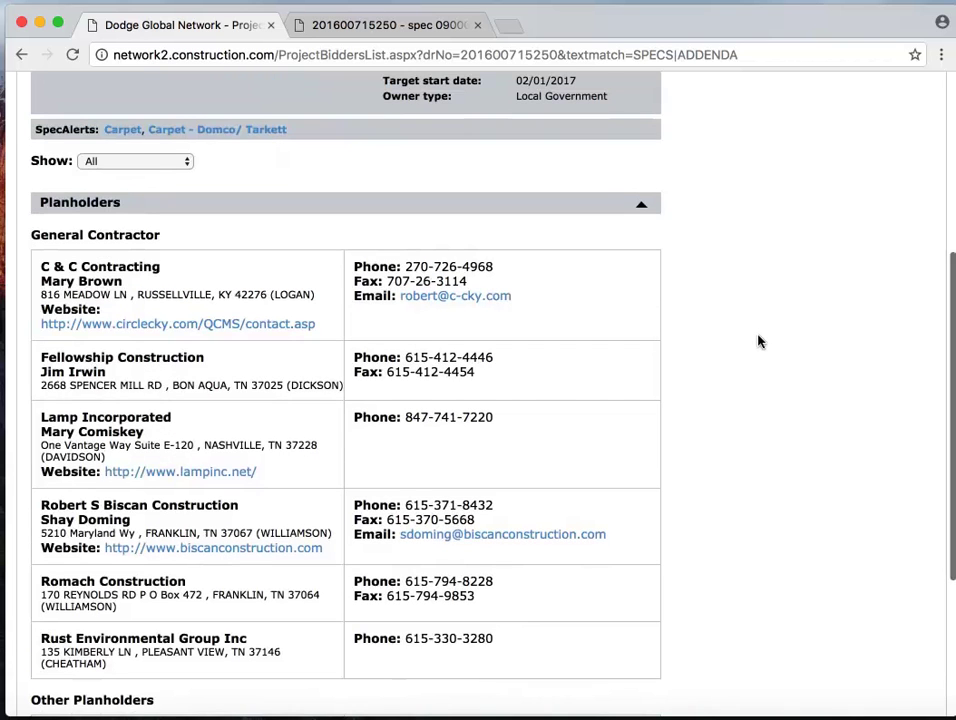
pyautogui.scroll(6, 758, 341)
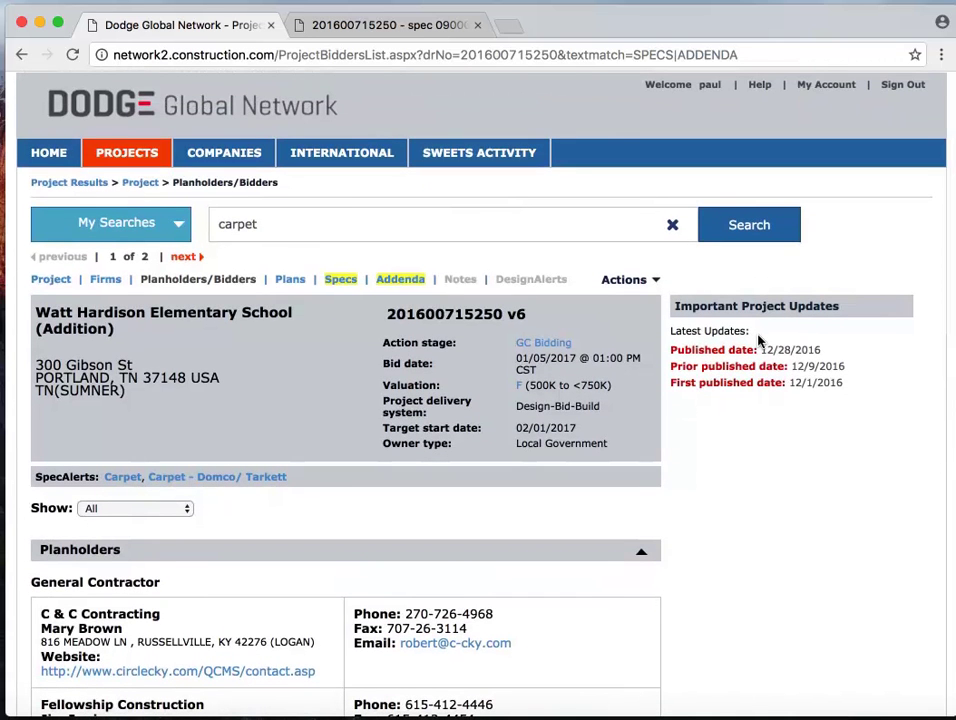